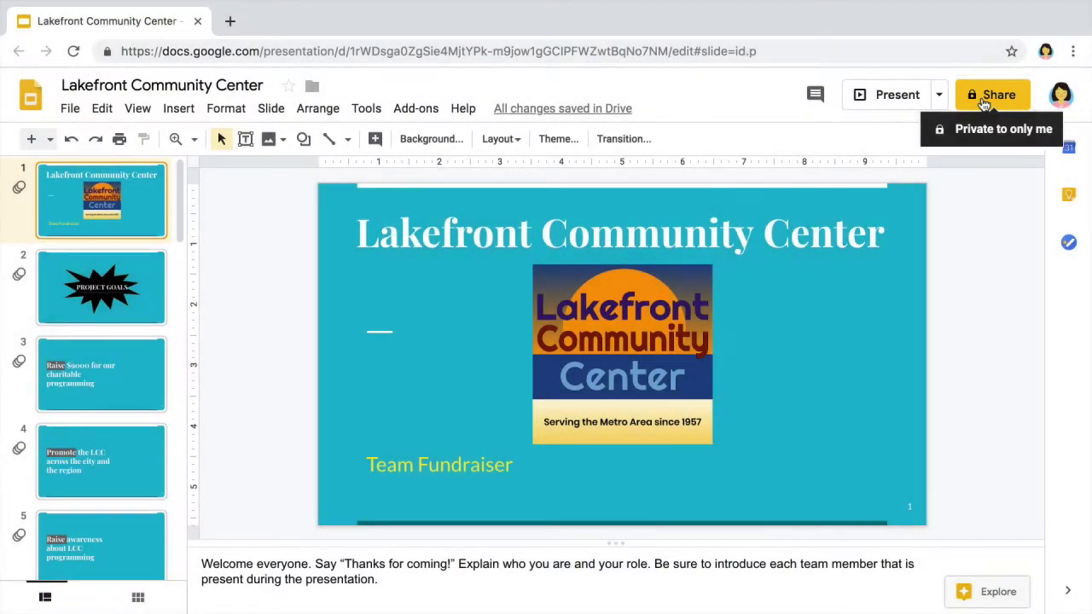
{"action": "left_click", "coordinate": [983, 98]}
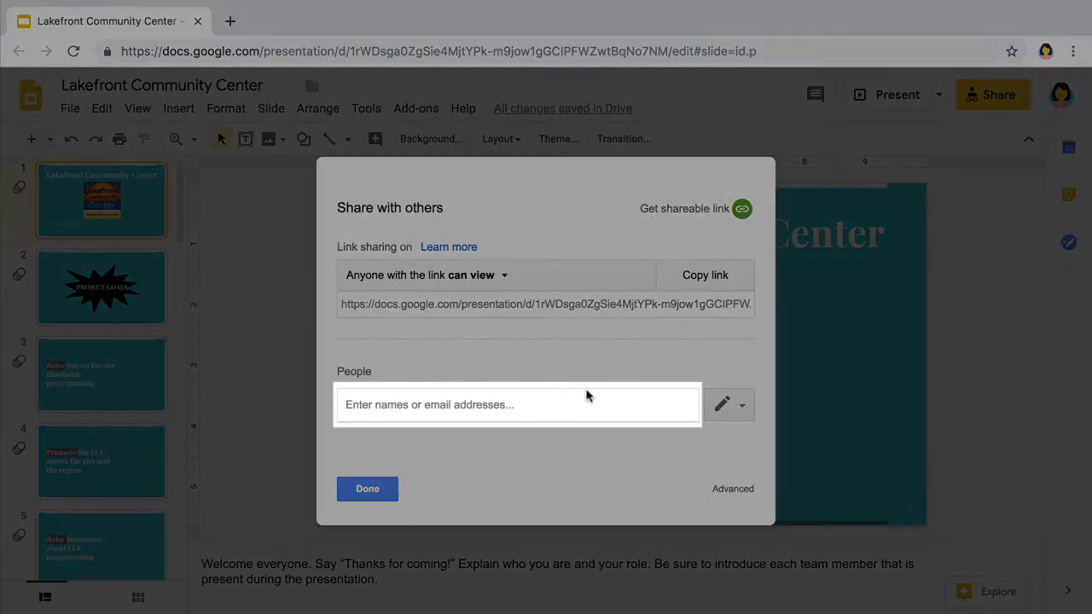
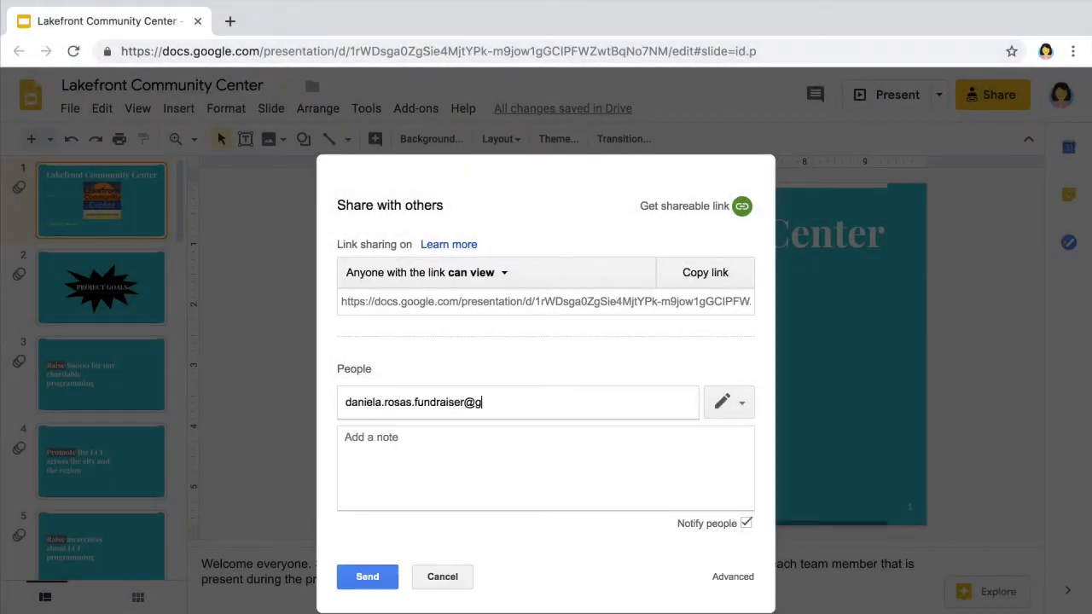
{"action": "key", "text": "Return"}
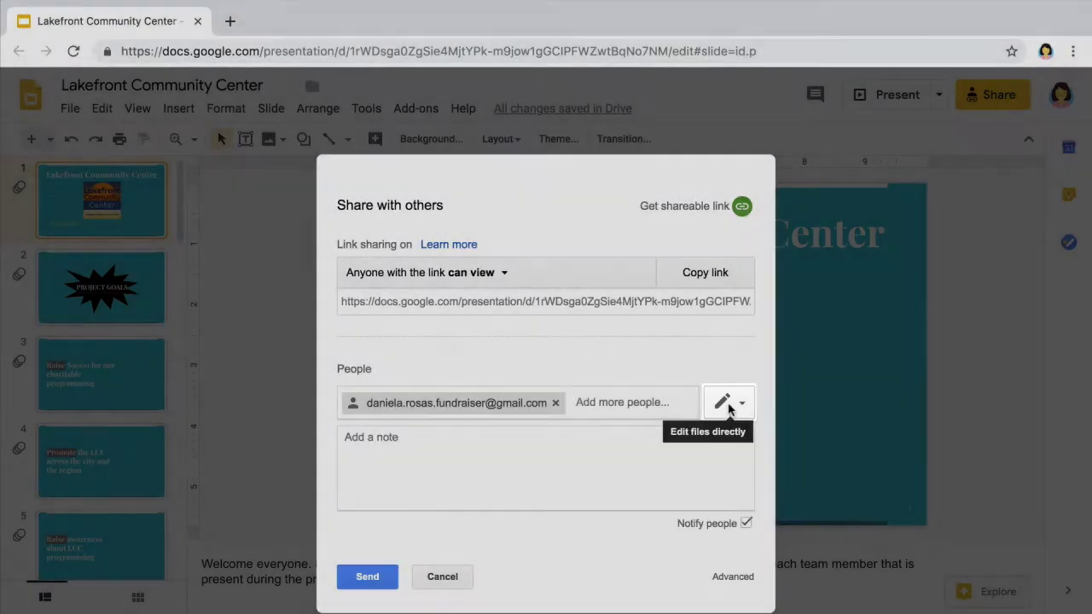
{"action": "left_click", "coordinate": [729, 409]}
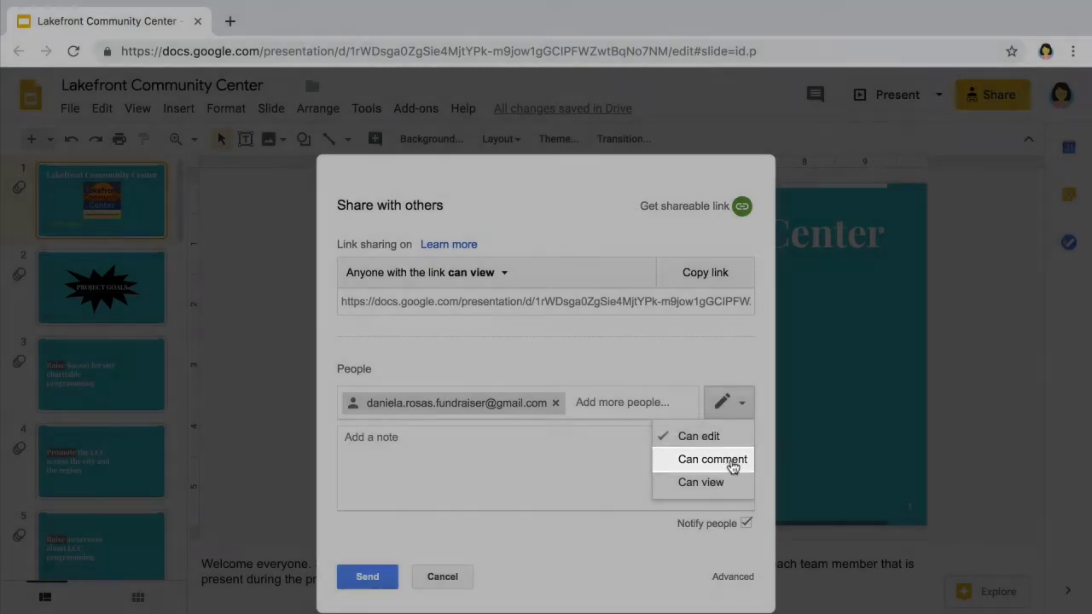
{"action": "left_click", "coordinate": [731, 460]}
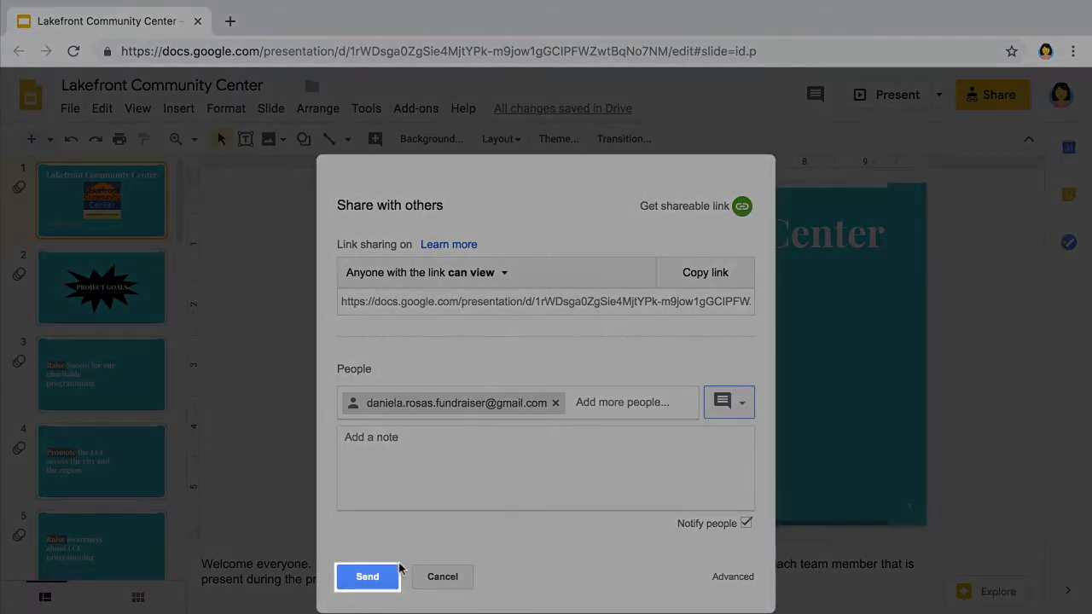
{"action": "left_click", "coordinate": [384, 576]}
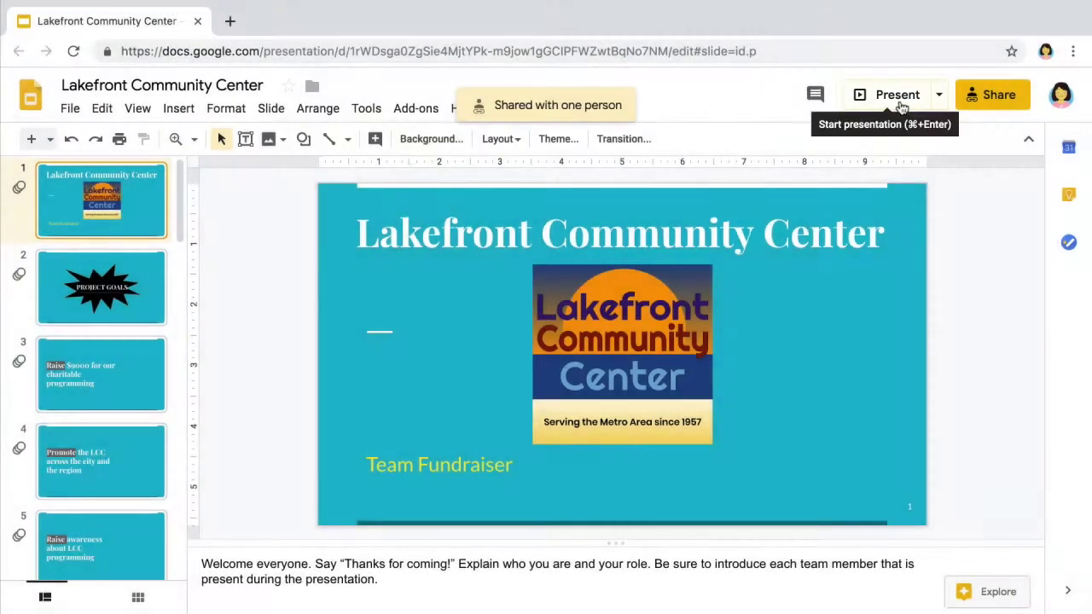
{"action": "left_click", "coordinate": [895, 98]}
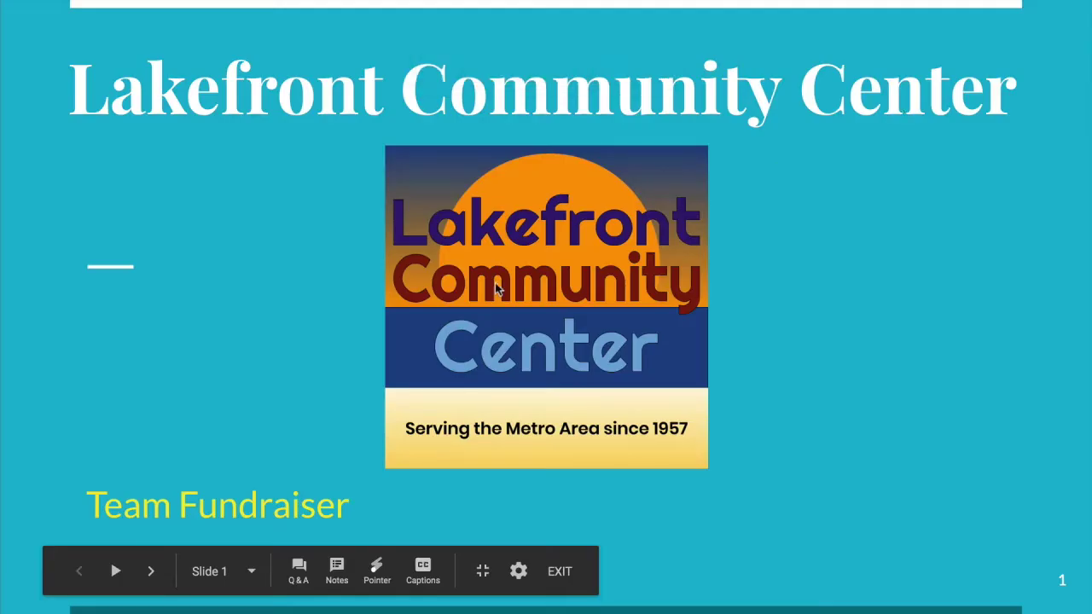
{"action": "left_click", "coordinate": [152, 571]}
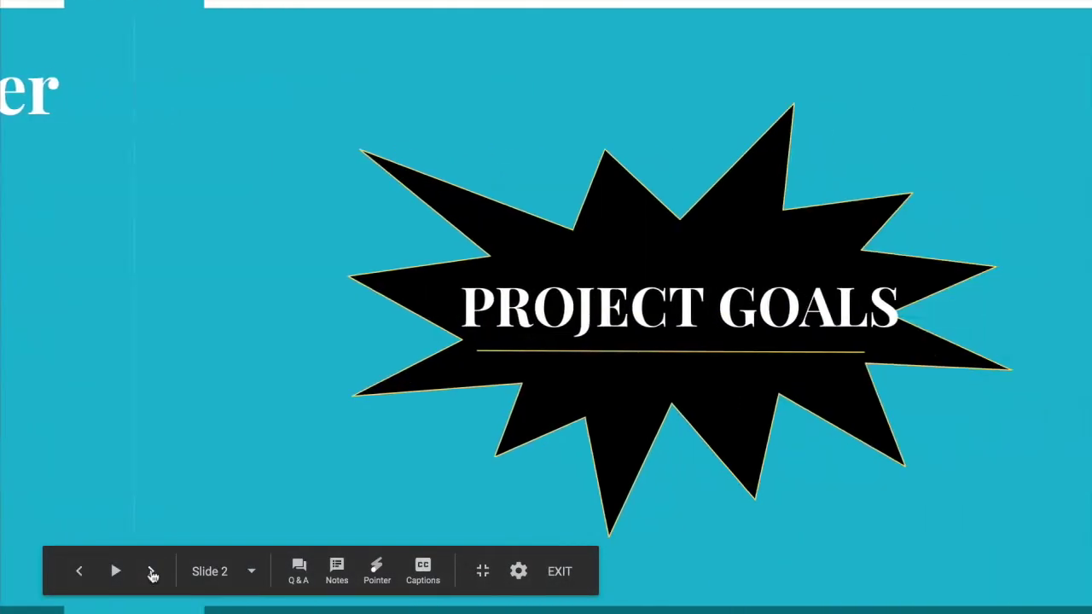
{"action": "left_click", "coordinate": [152, 571]}
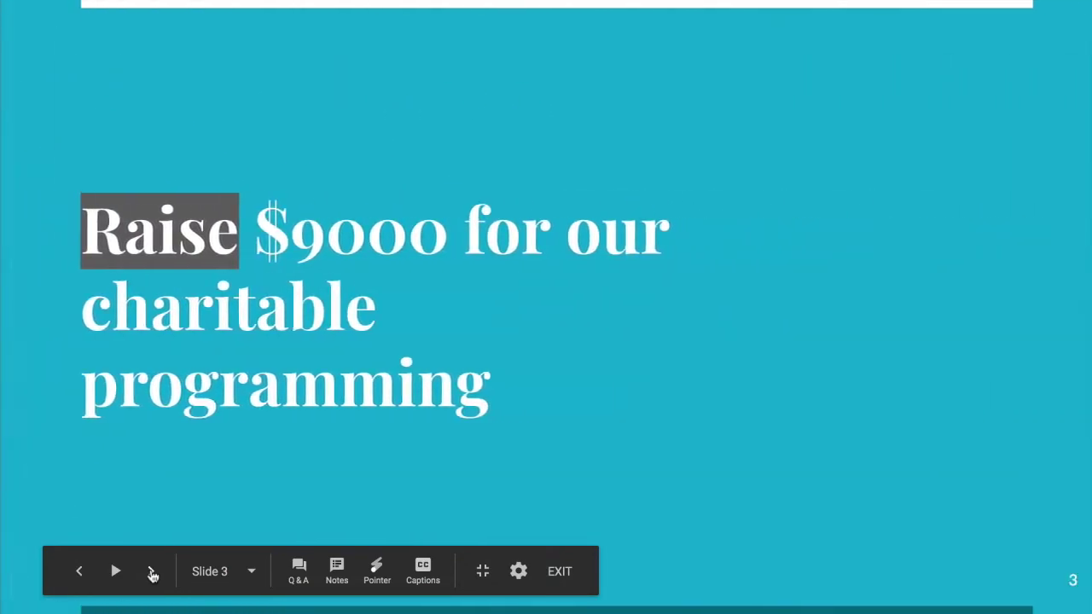
{"action": "left_click", "coordinate": [84, 576]}
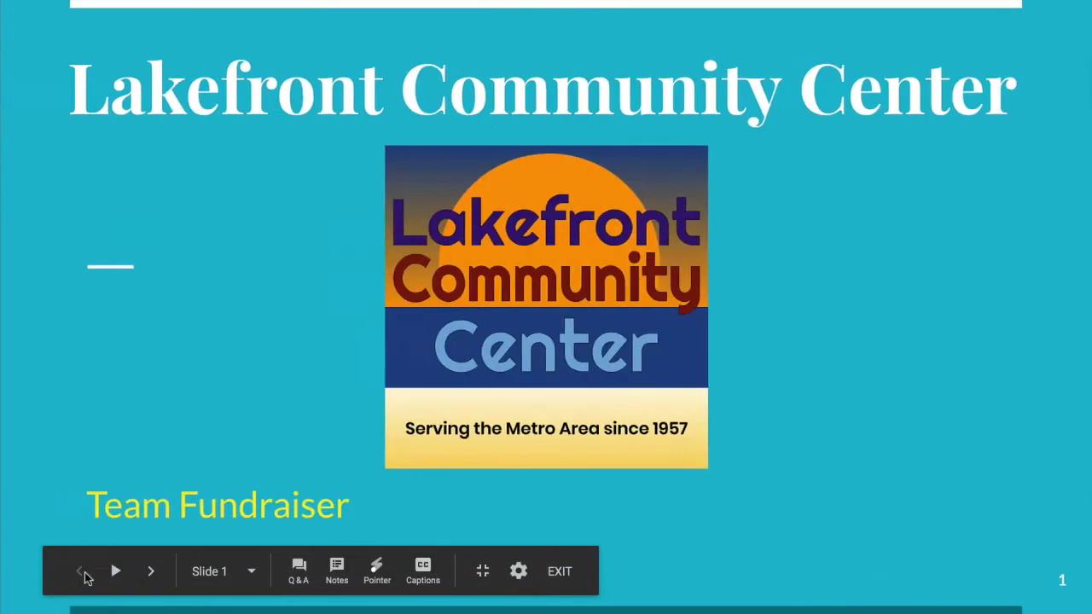
{"action": "key", "text": "s"}
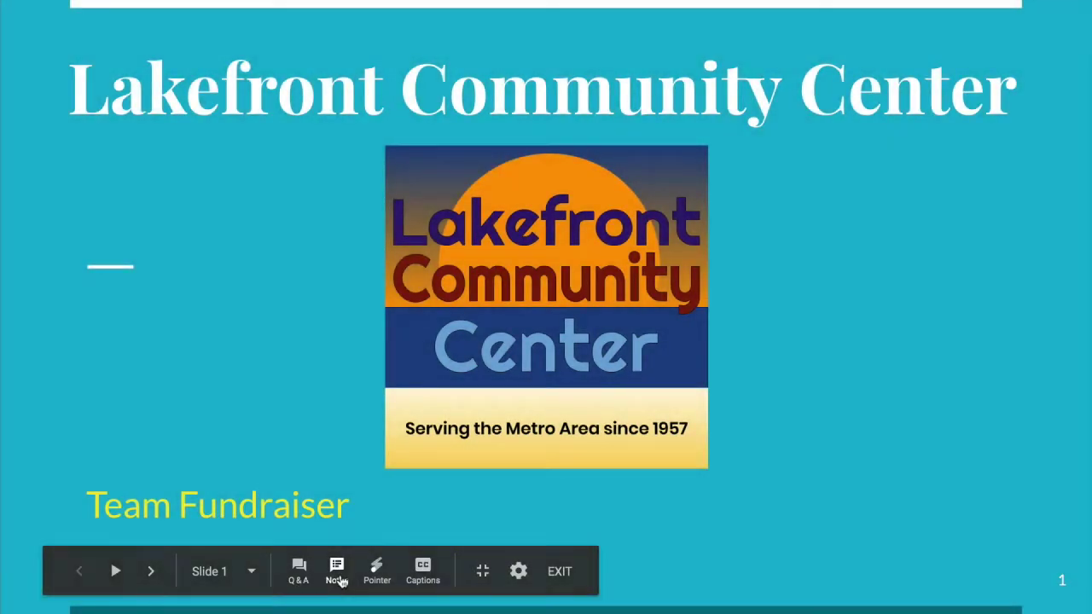
{"action": "left_click", "coordinate": [339, 580]}
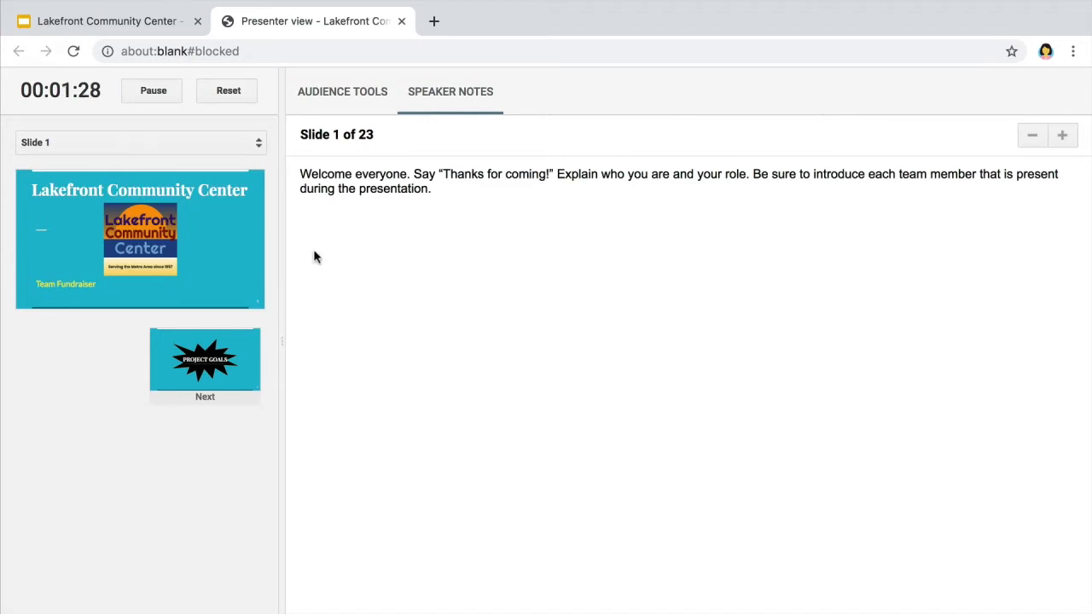
{"action": "left_click", "coordinate": [401, 22]}
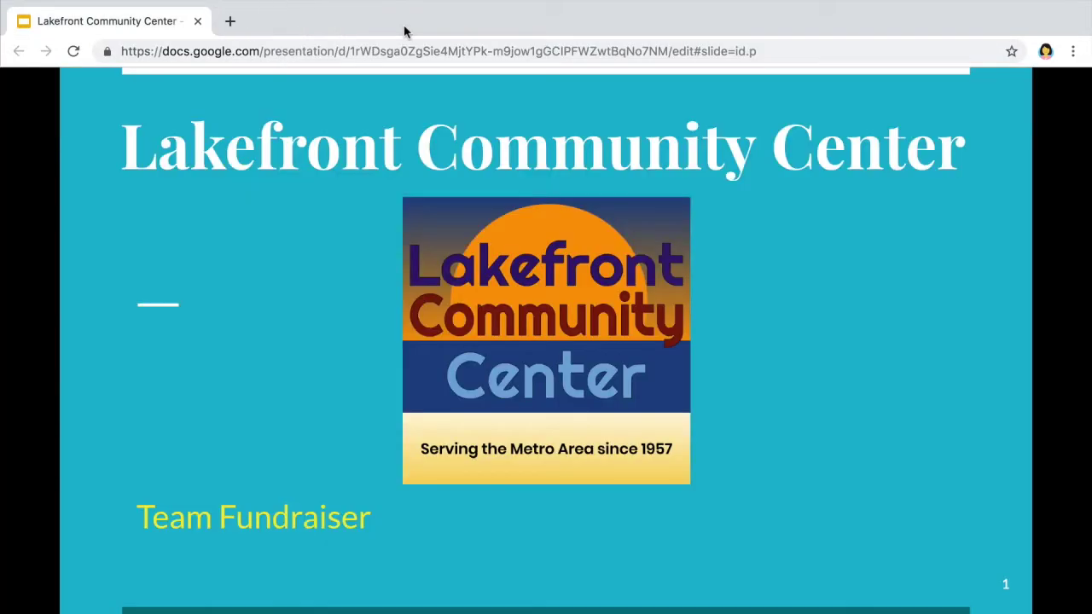
{"action": "key", "text": "Escape"}
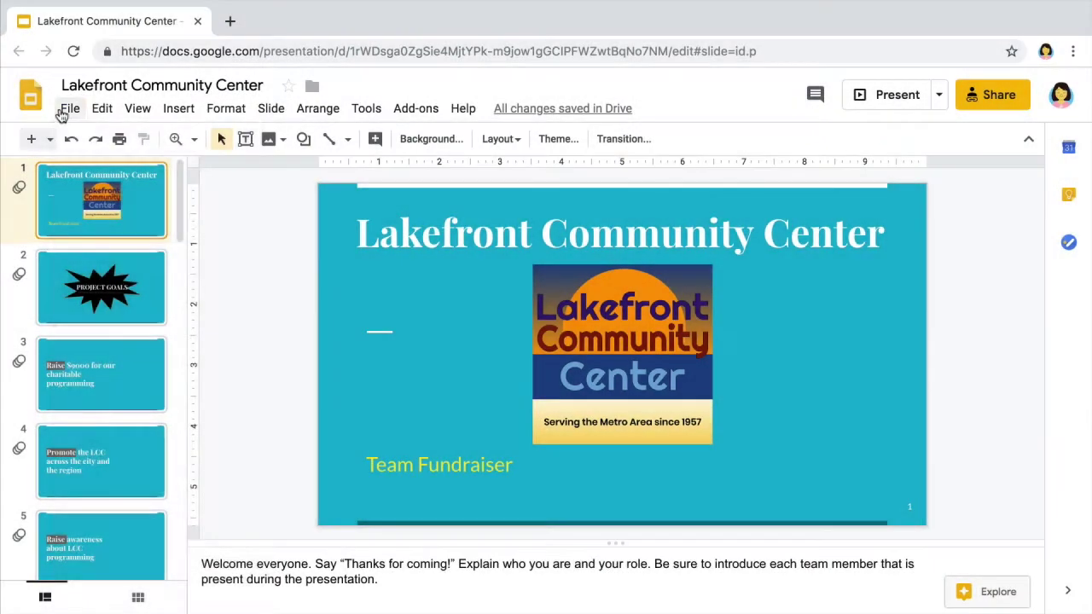
- Open the print preview with the Handout - 4 slides per page layout
{"action": "left_click", "coordinate": [65, 110]}
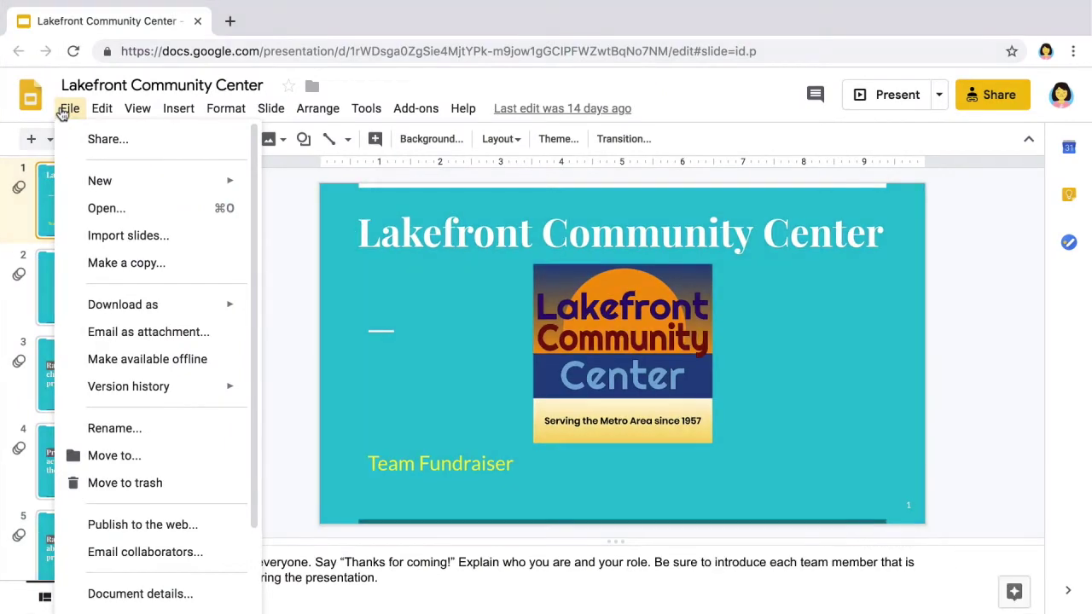
{"action": "left_click_drag", "start_coordinate": [249, 161], "coordinate": [260, 274]}
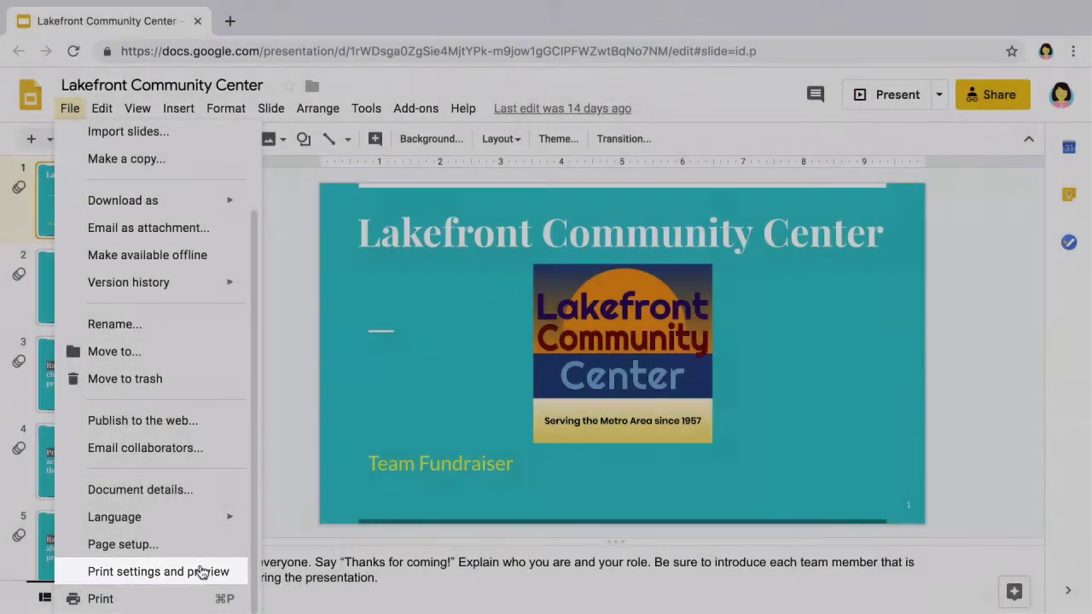
{"action": "left_click", "coordinate": [201, 571]}
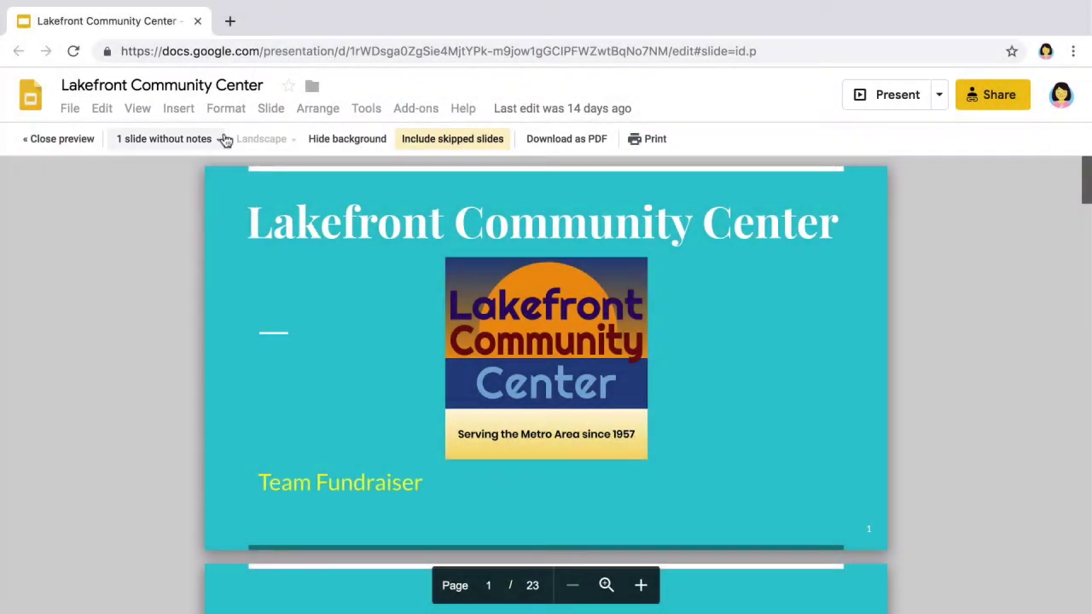
{"action": "left_click", "coordinate": [223, 139]}
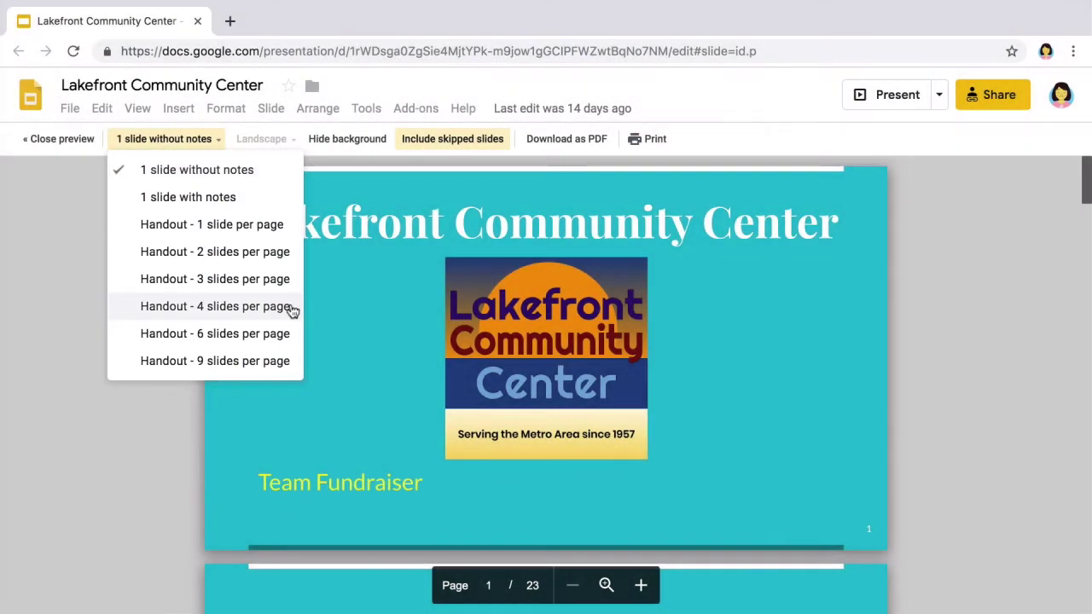
{"action": "left_click", "coordinate": [290, 307]}
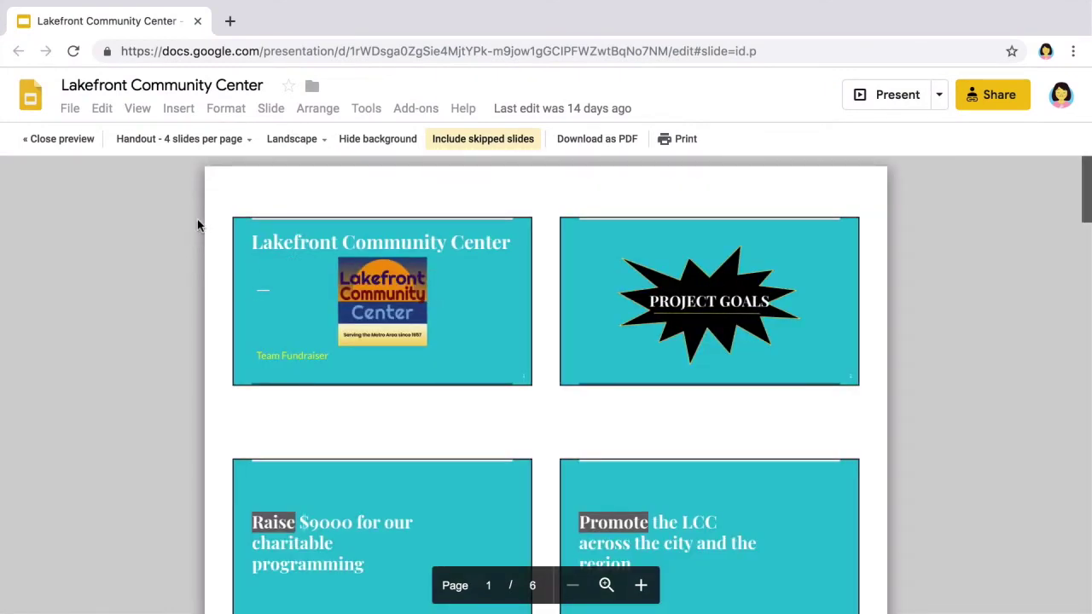
{"action": "left_click", "coordinate": [246, 147]}
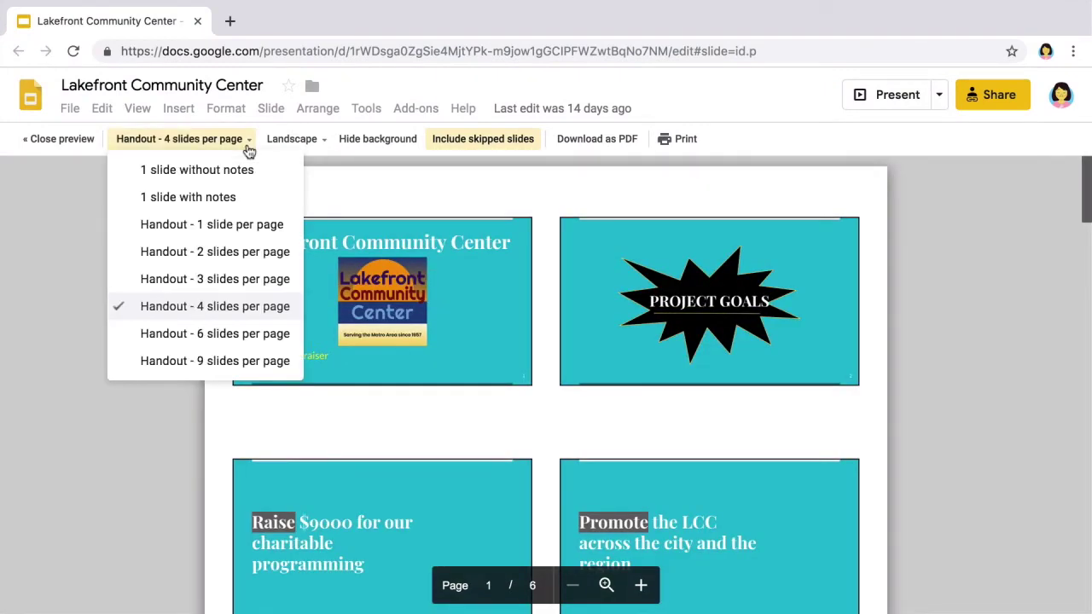
- Print the deck as 1 slide with notes per page, without slide backgrounds
{"action": "left_click", "coordinate": [259, 196]}
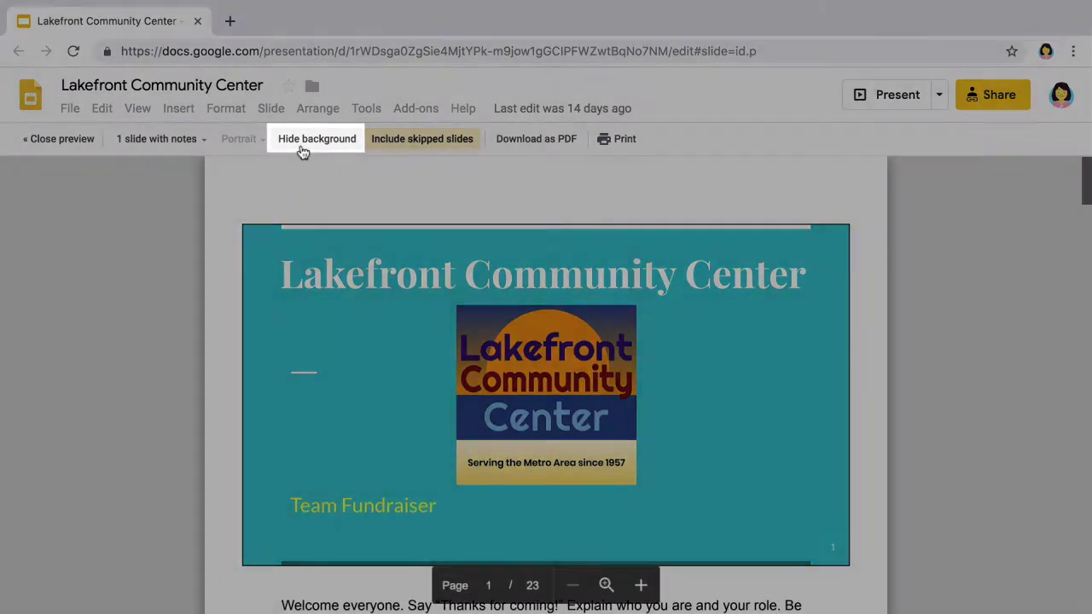
{"action": "left_click", "coordinate": [302, 150]}
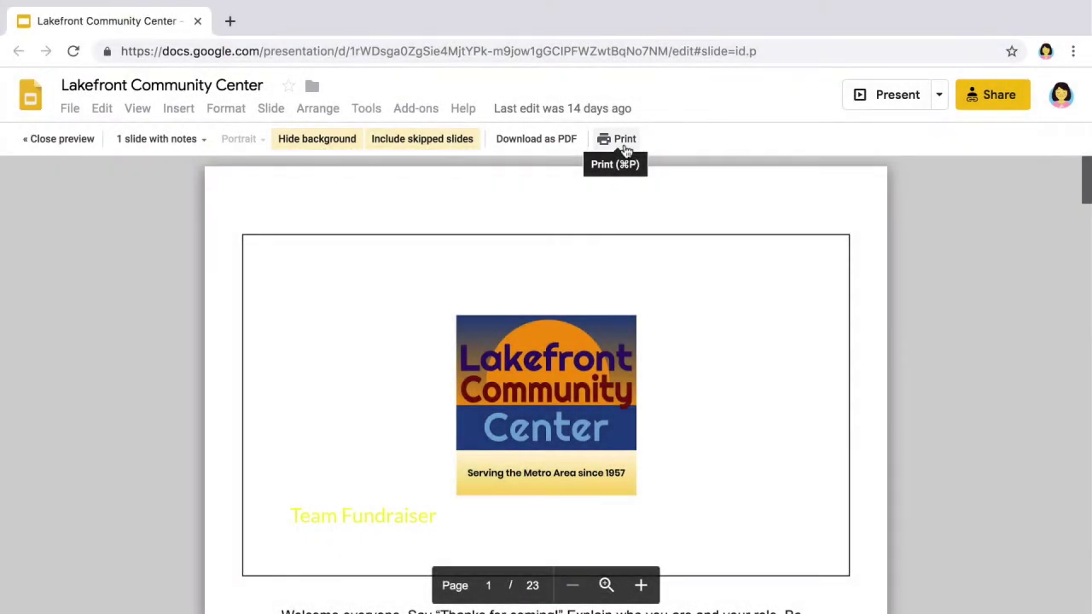
{"action": "left_click", "coordinate": [623, 141]}
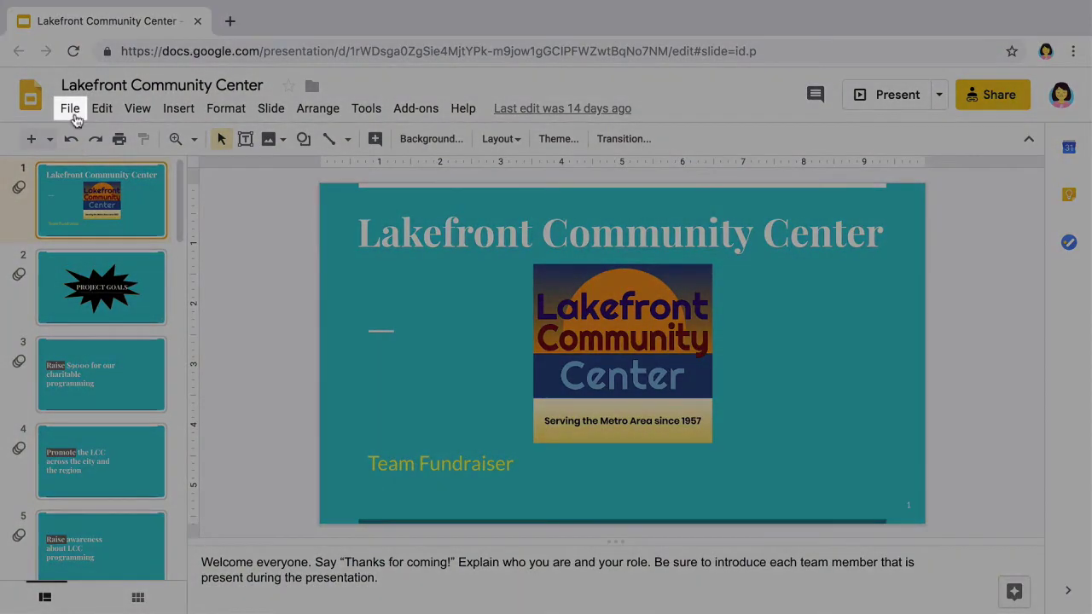
- Publish a web link that starts on load, advances every 10 seconds and loops
{"action": "left_click", "coordinate": [72, 112]}
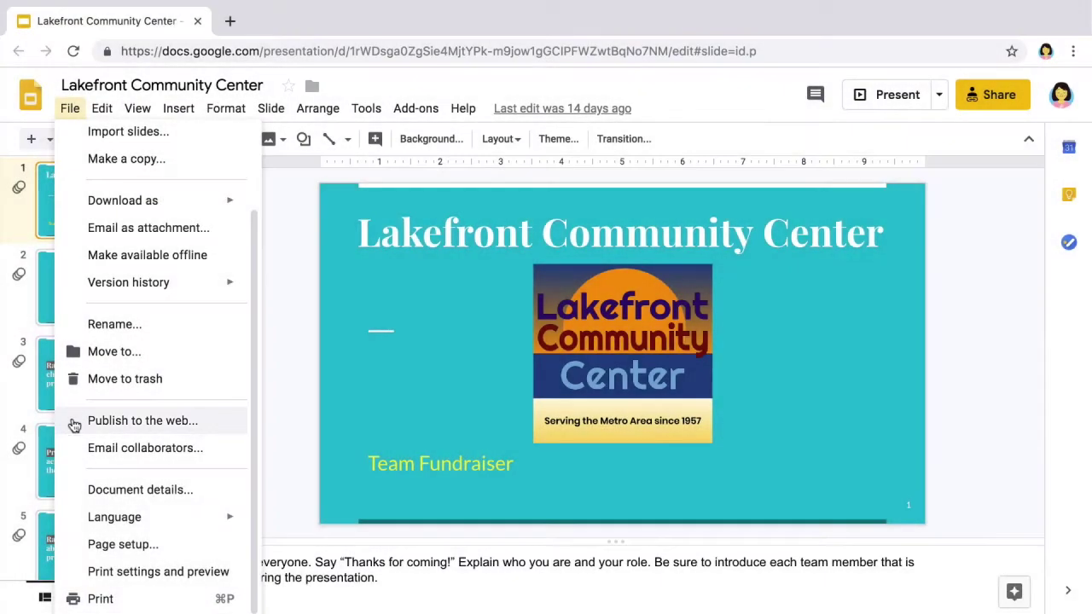
{"action": "left_click", "coordinate": [75, 421]}
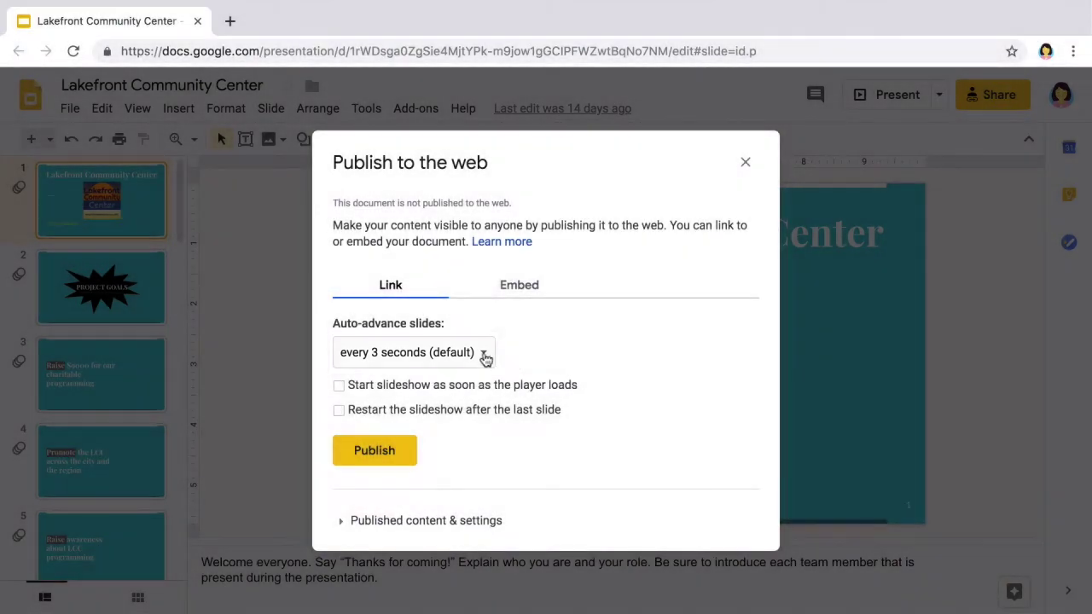
{"action": "left_click", "coordinate": [484, 357]}
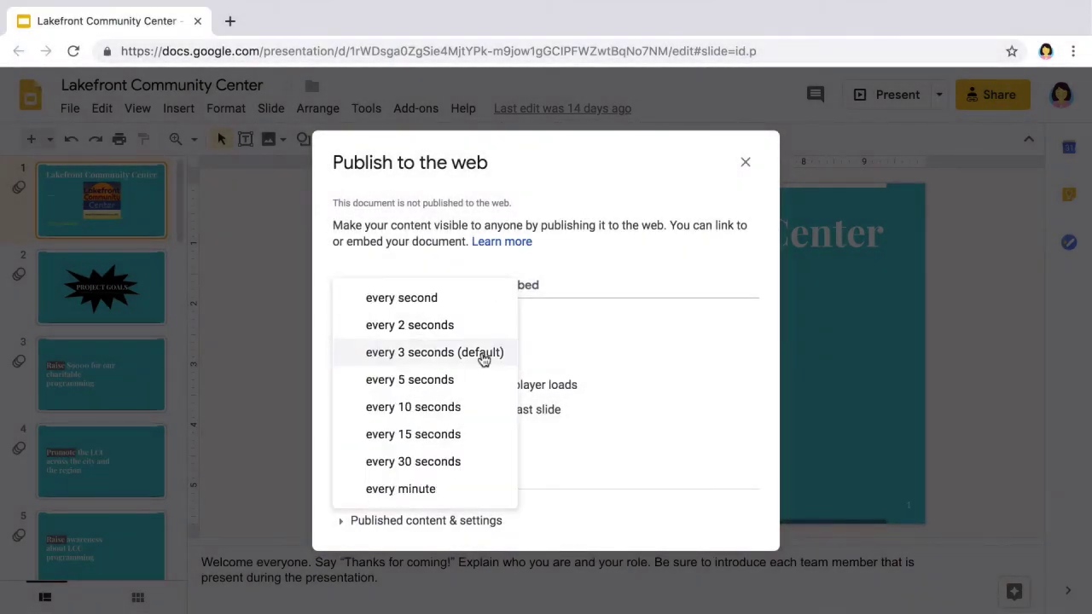
{"action": "left_click", "coordinate": [491, 407]}
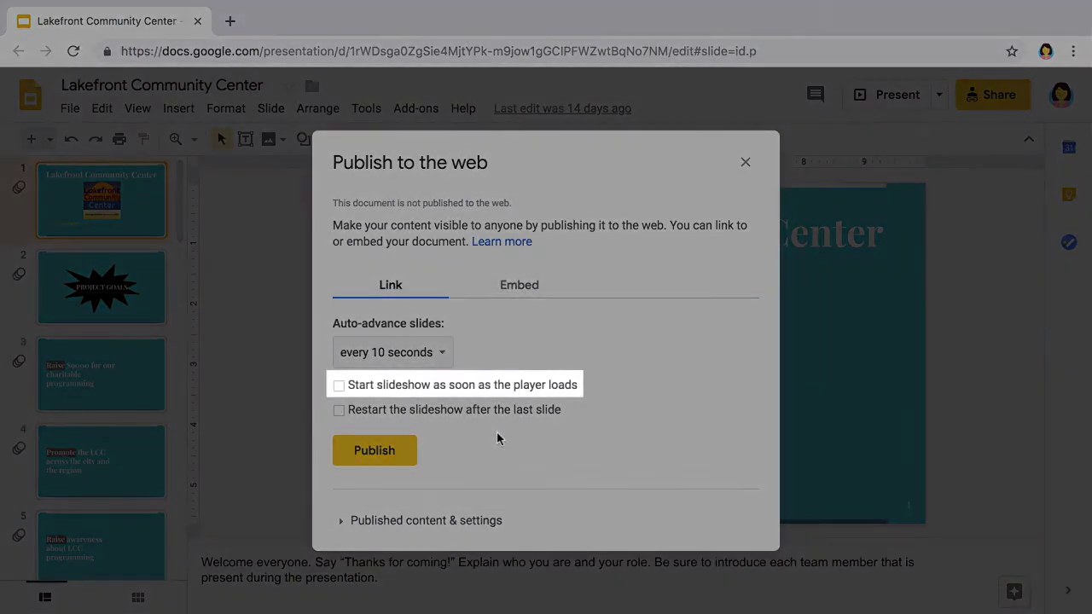
{"action": "left_click", "coordinate": [338, 386]}
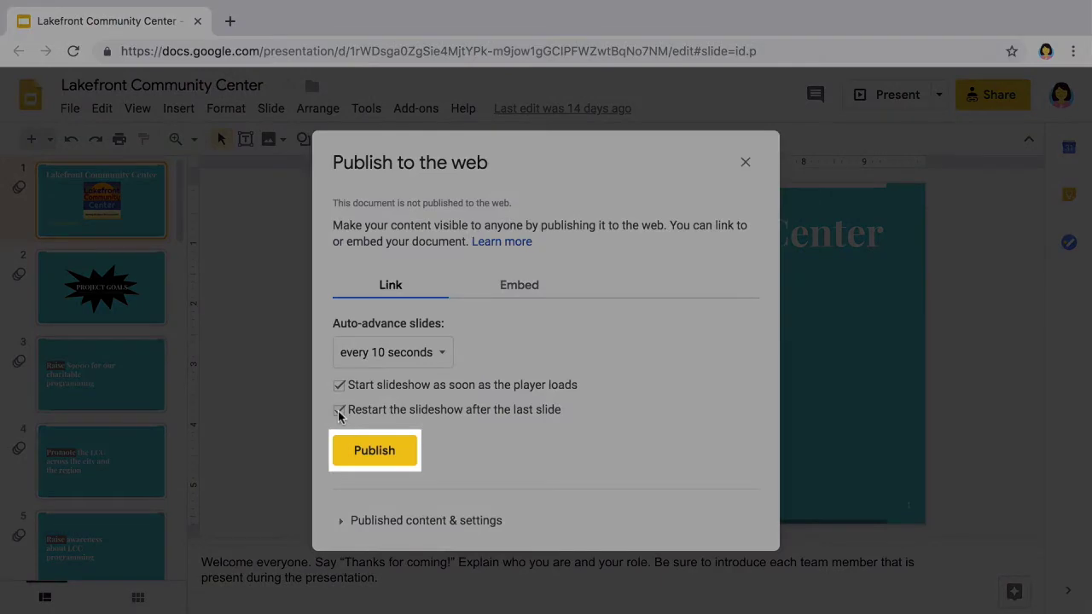
{"action": "left_click", "coordinate": [339, 412]}
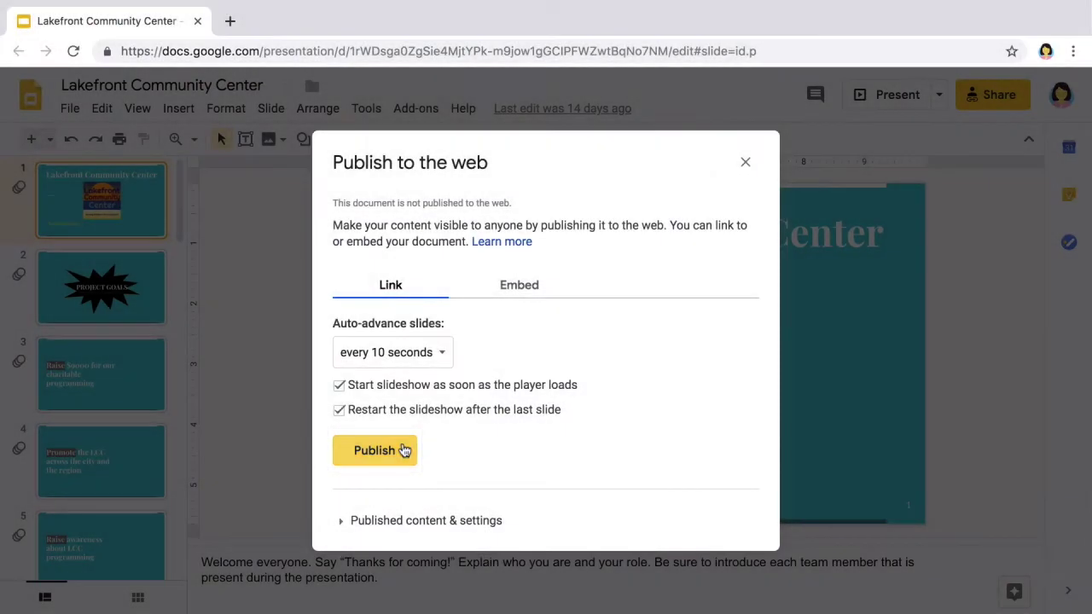
{"action": "left_click", "coordinate": [404, 451]}
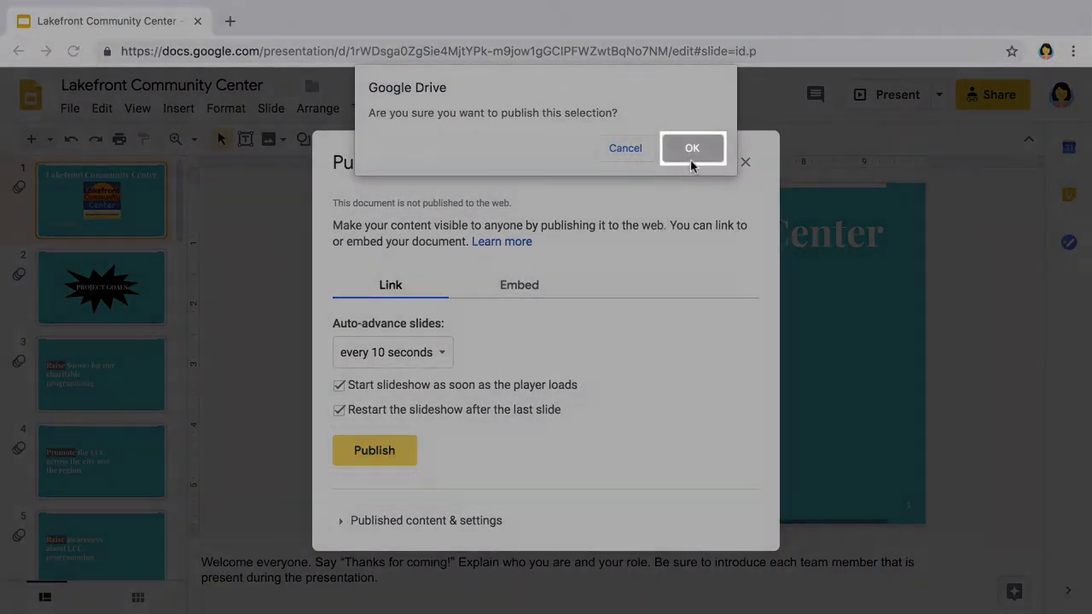
{"action": "left_click", "coordinate": [691, 153]}
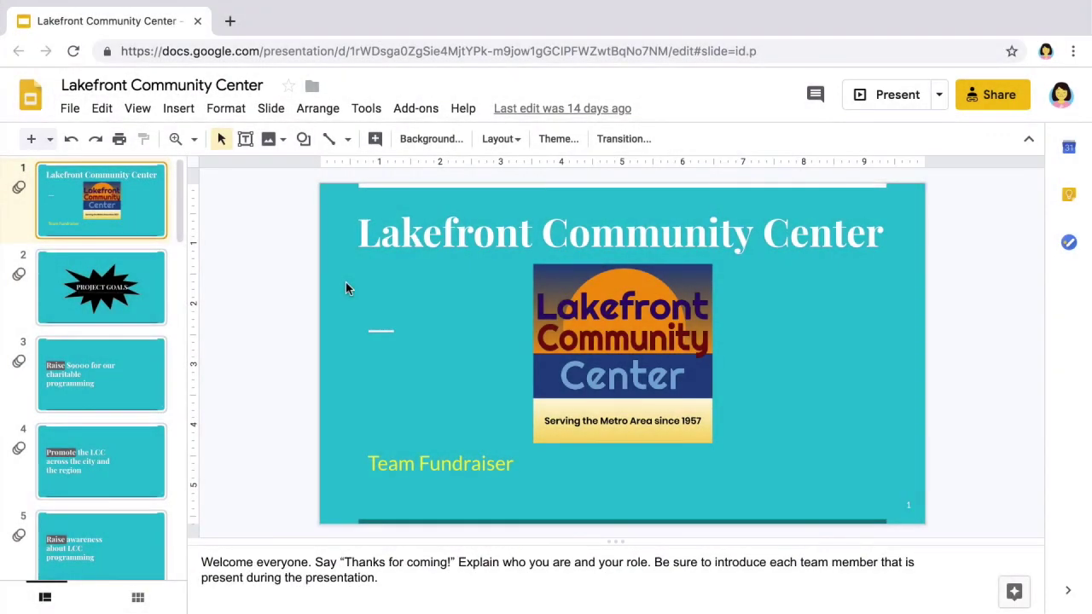
- Publish an embed at Large (1440x839), advancing every 15 seconds, to get its embed code
{"action": "left_click", "coordinate": [75, 113]}
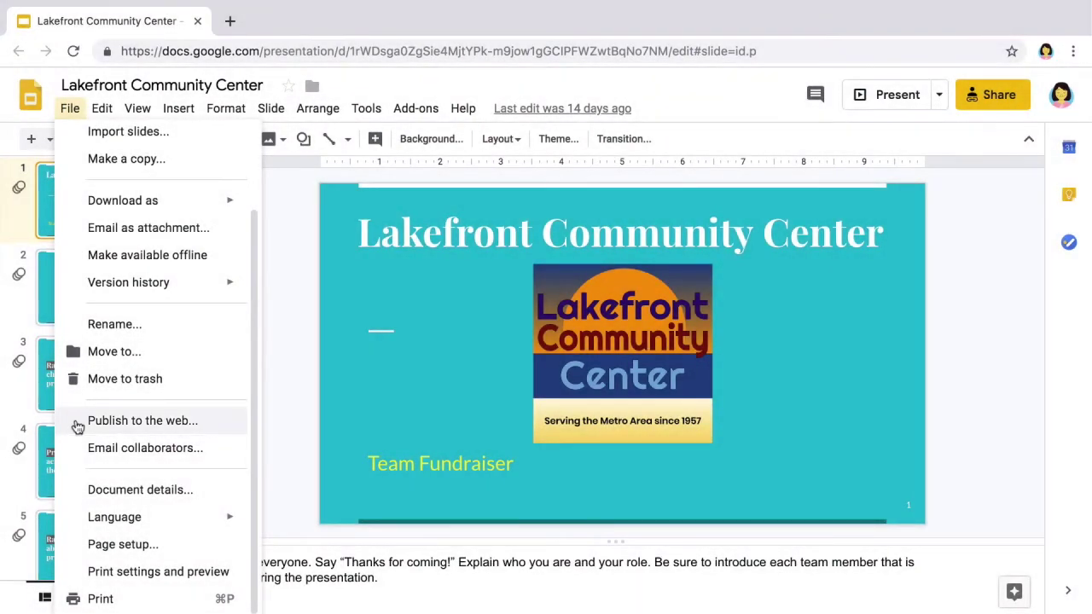
{"action": "left_click", "coordinate": [77, 422]}
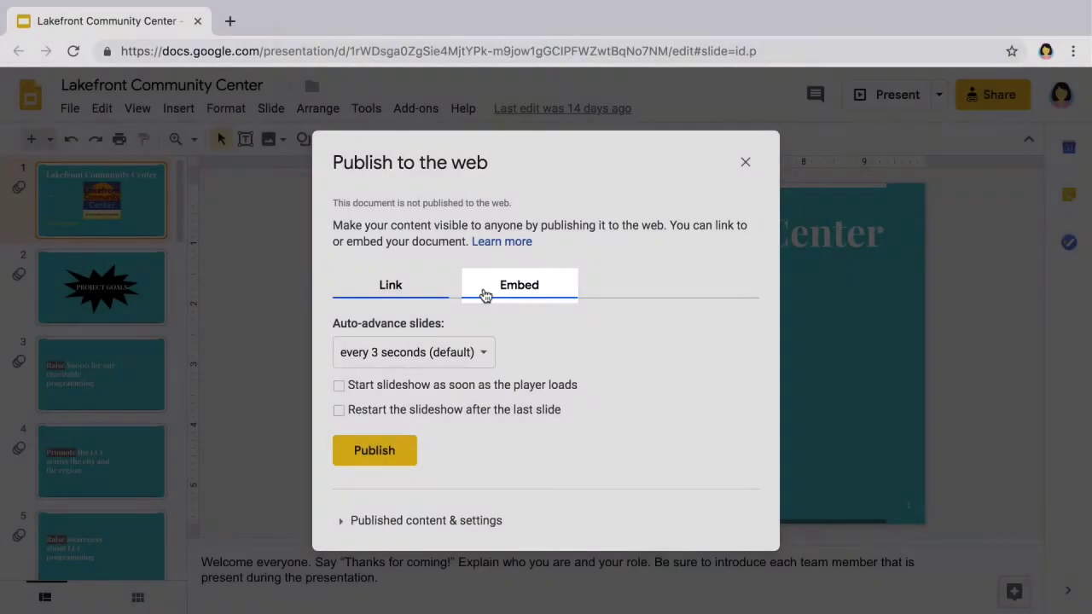
{"action": "left_click", "coordinate": [485, 295]}
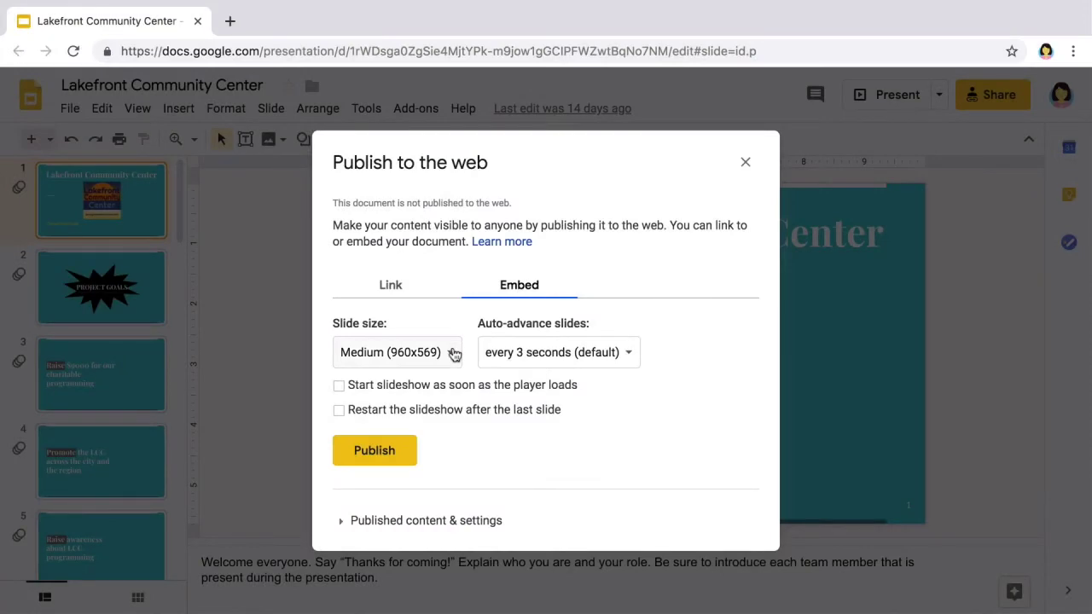
{"action": "left_click", "coordinate": [451, 352]}
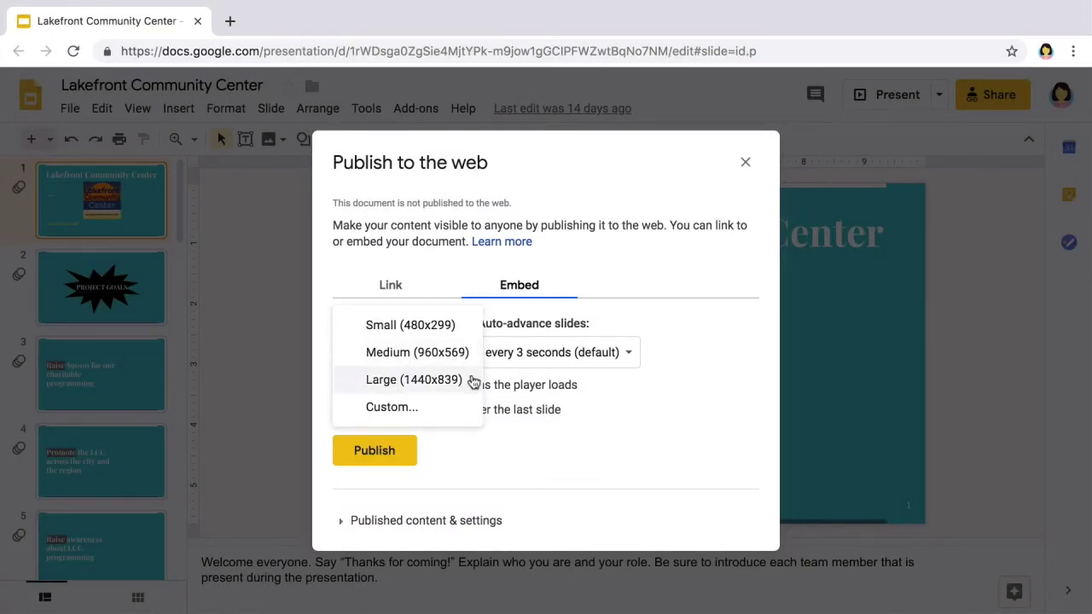
{"action": "left_click", "coordinate": [474, 381]}
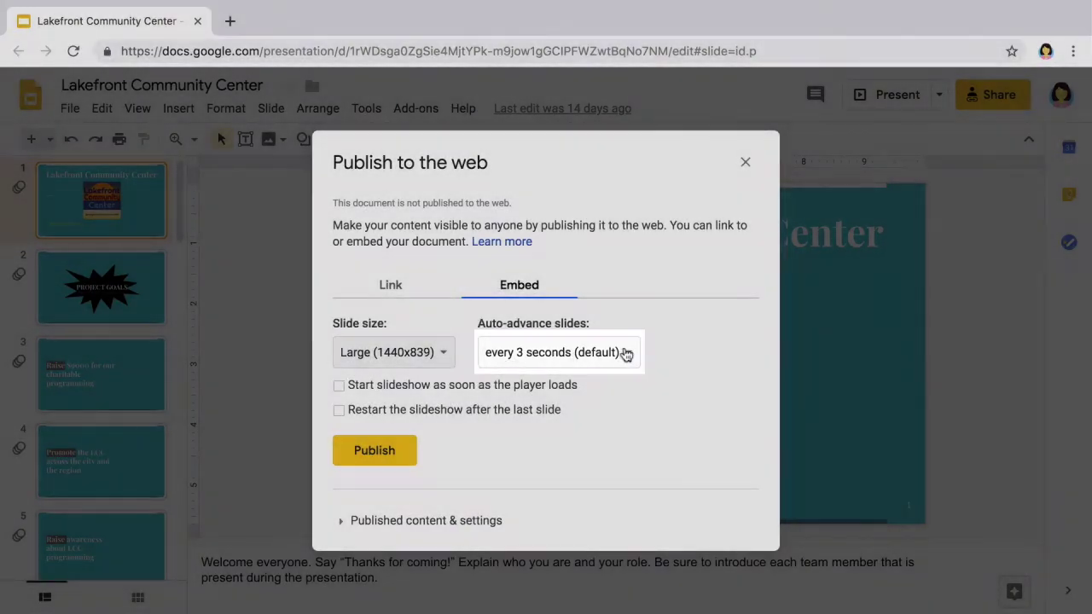
{"action": "left_click", "coordinate": [625, 353]}
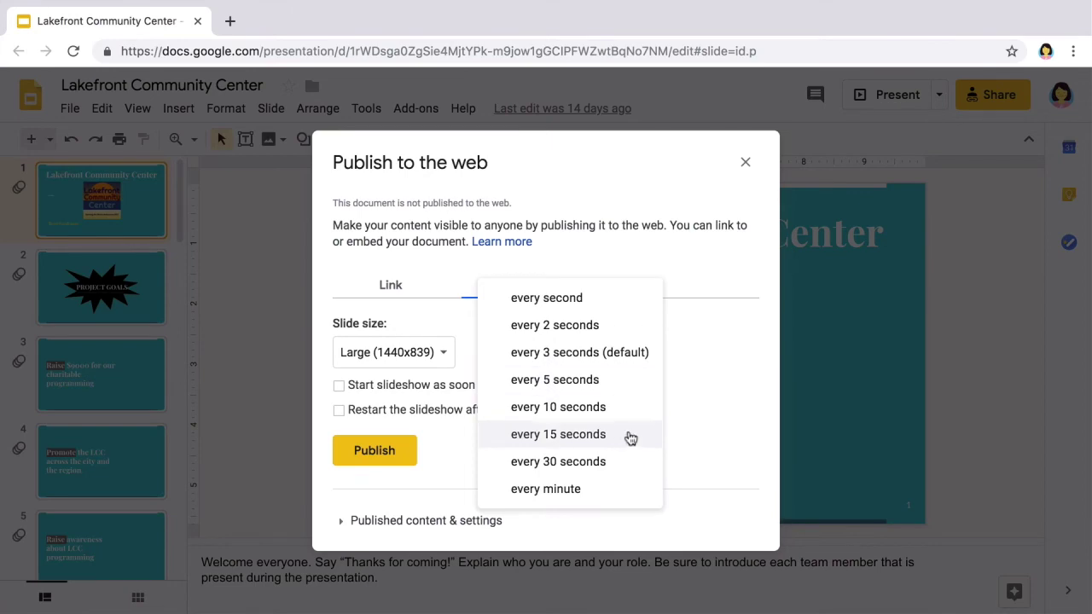
{"action": "left_click", "coordinate": [629, 436]}
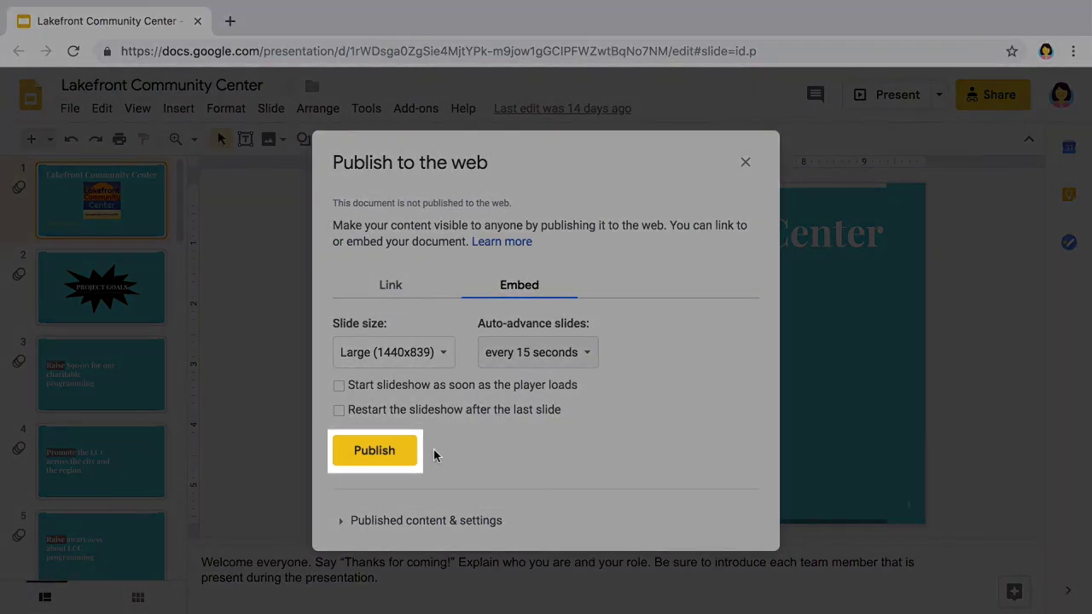
{"action": "left_click", "coordinate": [407, 457]}
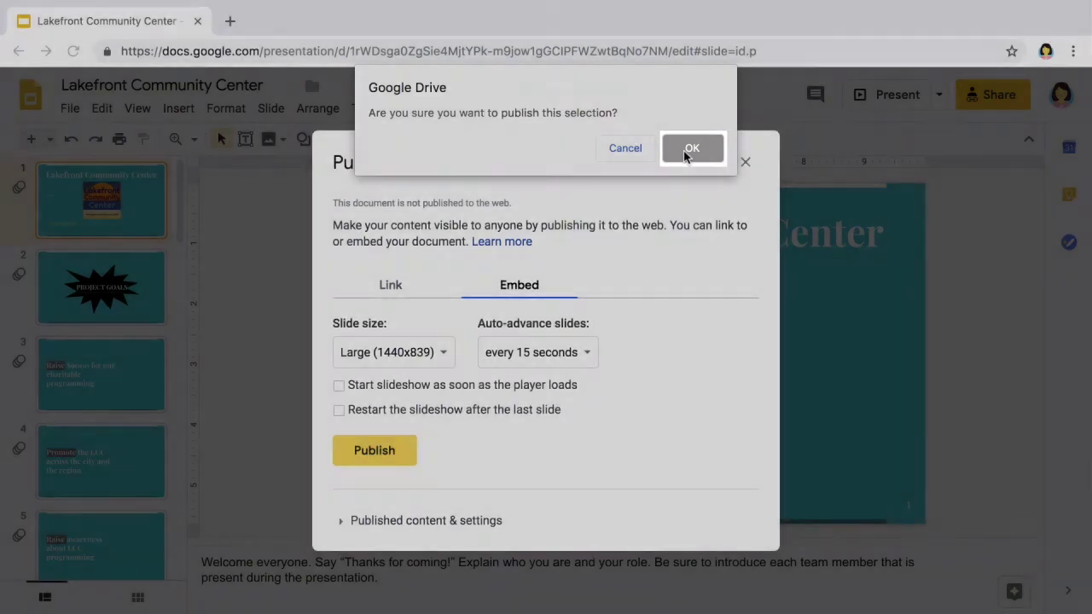
{"action": "left_click", "coordinate": [687, 151]}
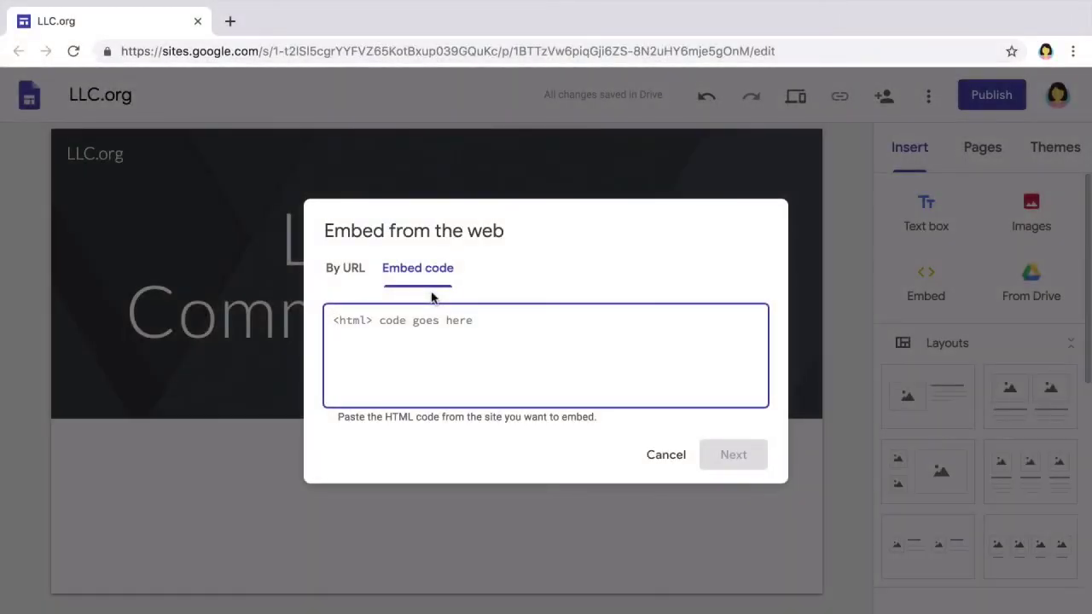
- Paste the slideshow's iframe embed code and insert it on the LLC.org page
{"action": "right_click", "coordinate": [428, 320]}
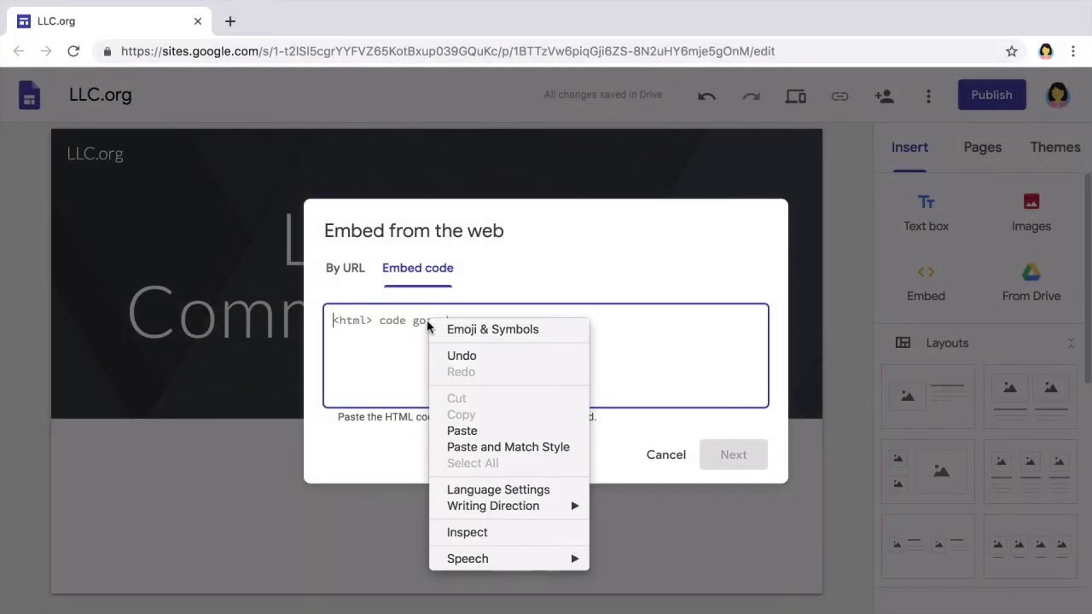
{"action": "left_click", "coordinate": [558, 429]}
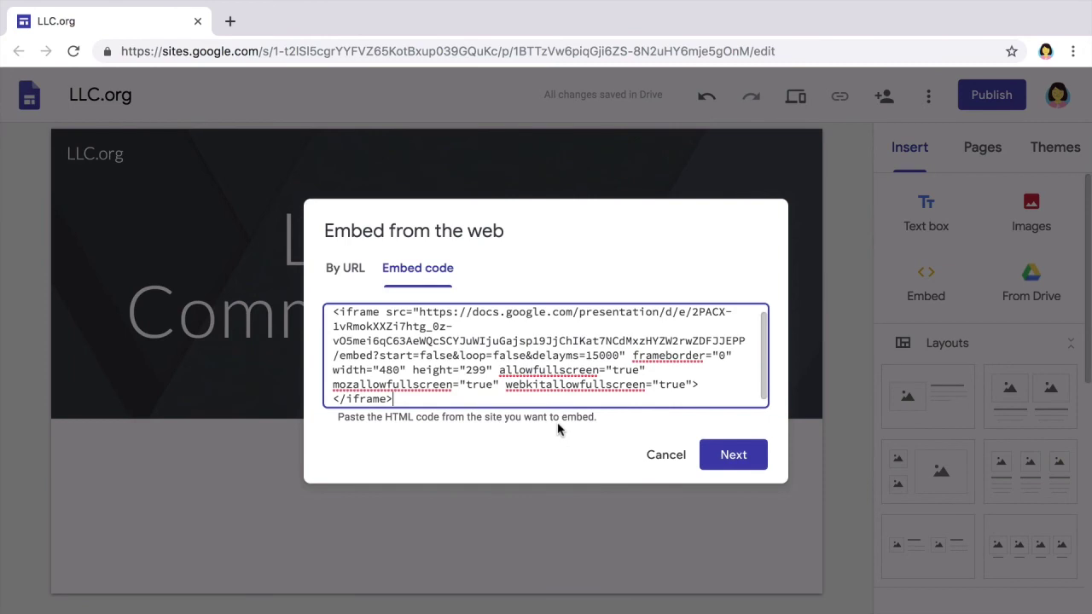
{"action": "left_click", "coordinate": [730, 455]}
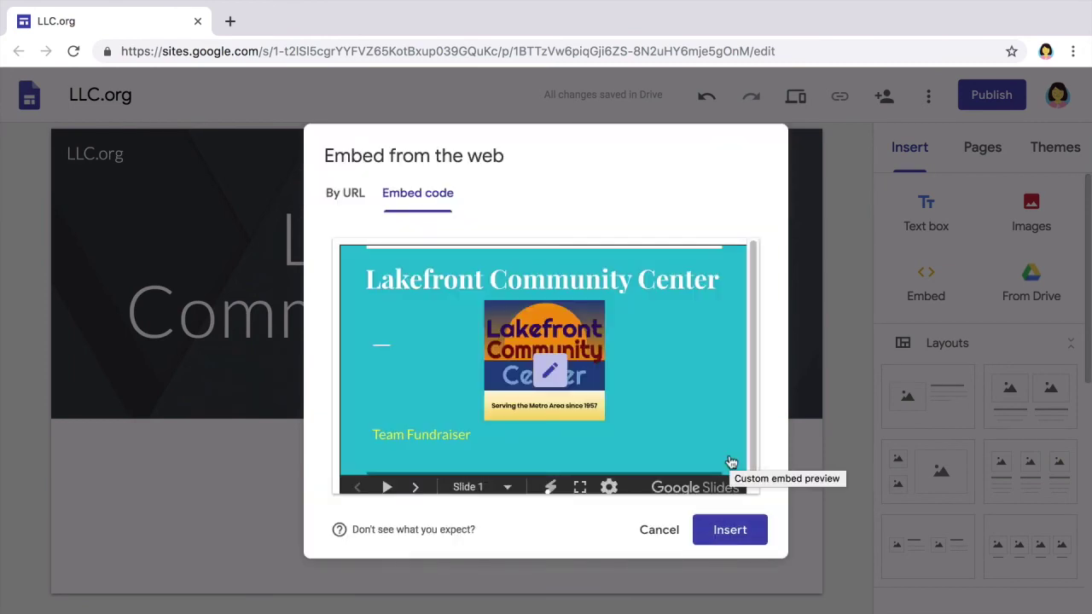
{"action": "left_click", "coordinate": [730, 530]}
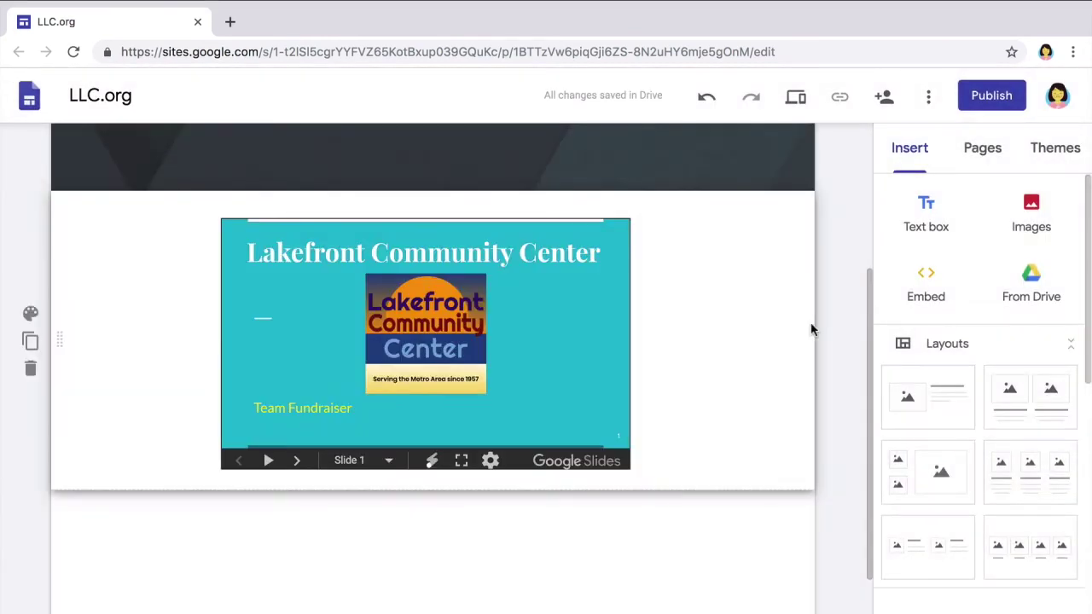